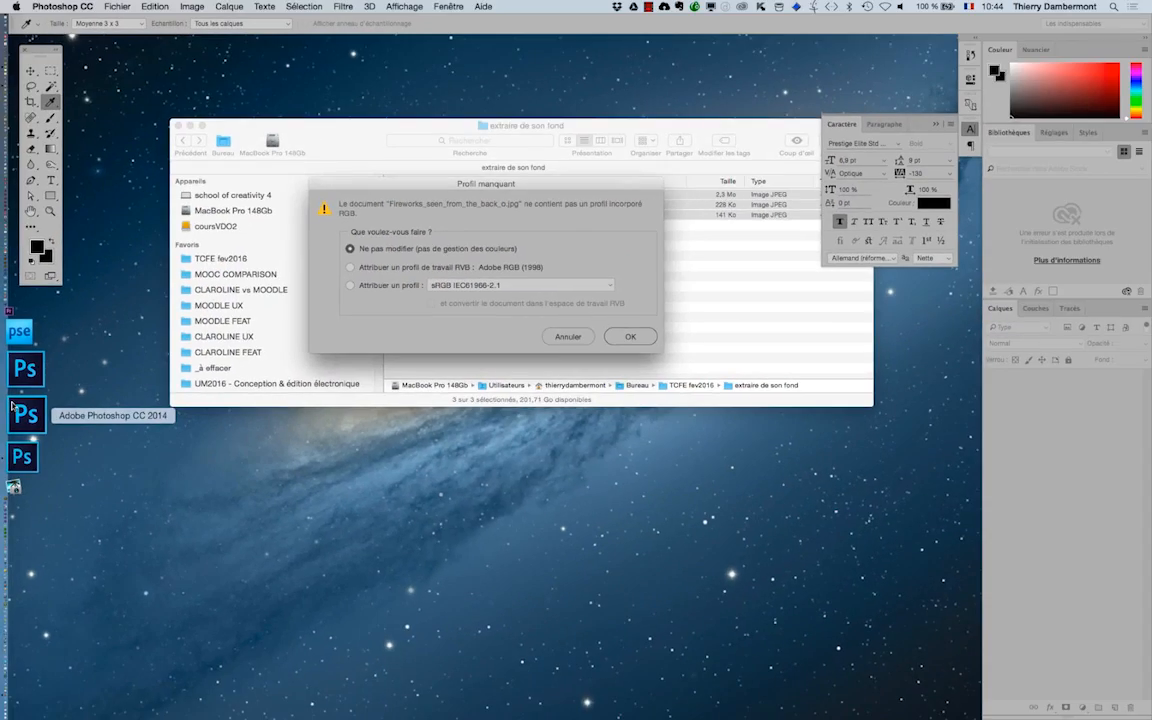
Finish opening the fireworks JPEGs, leaving the images with missing RGB profiles unmodified (no colour management).
{"action": "left_click_drag", "start_coordinate": [390, 164], "coordinate": [235, 91]}
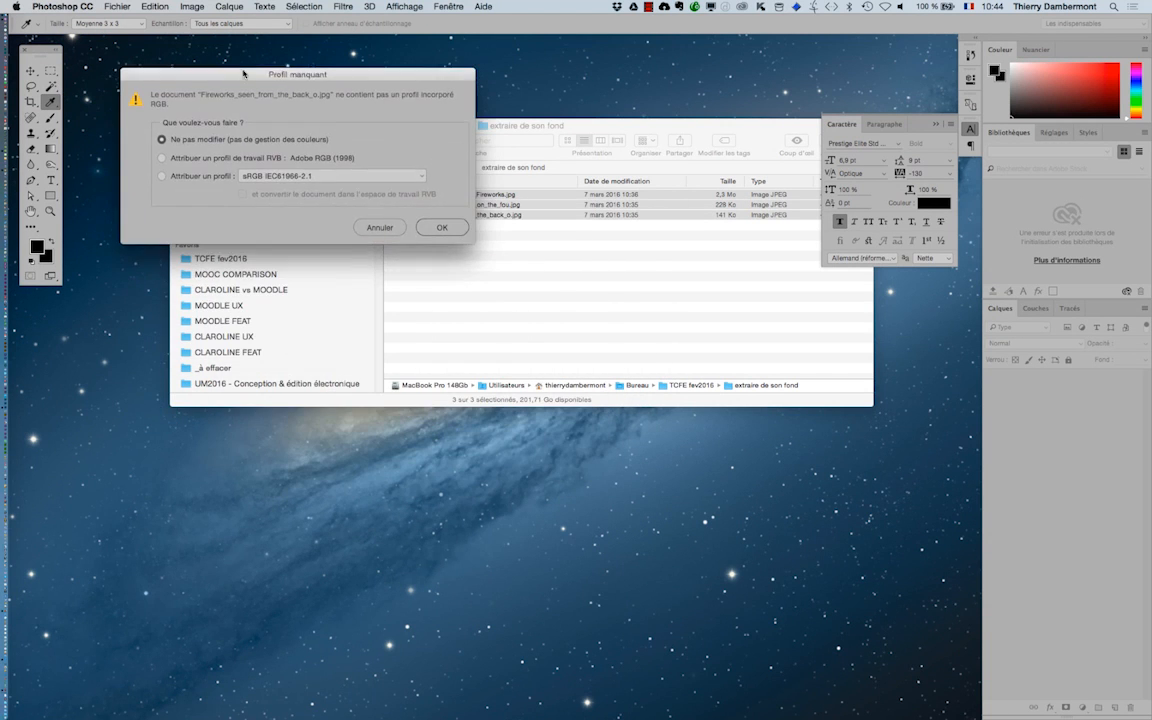
{"action": "left_click_drag", "start_coordinate": [589, 127], "coordinate": [570, 277]}
{"action": "left_click", "coordinate": [415, 80]}
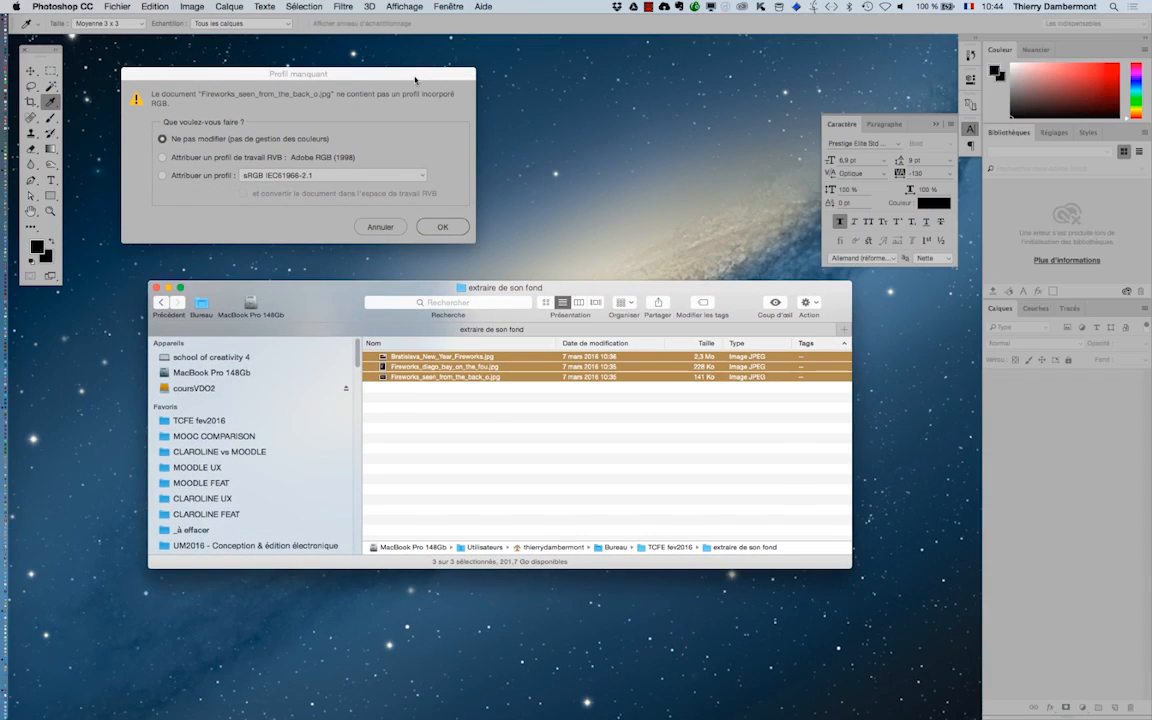
{"action": "left_click_drag", "start_coordinate": [415, 80], "coordinate": [495, 86]}
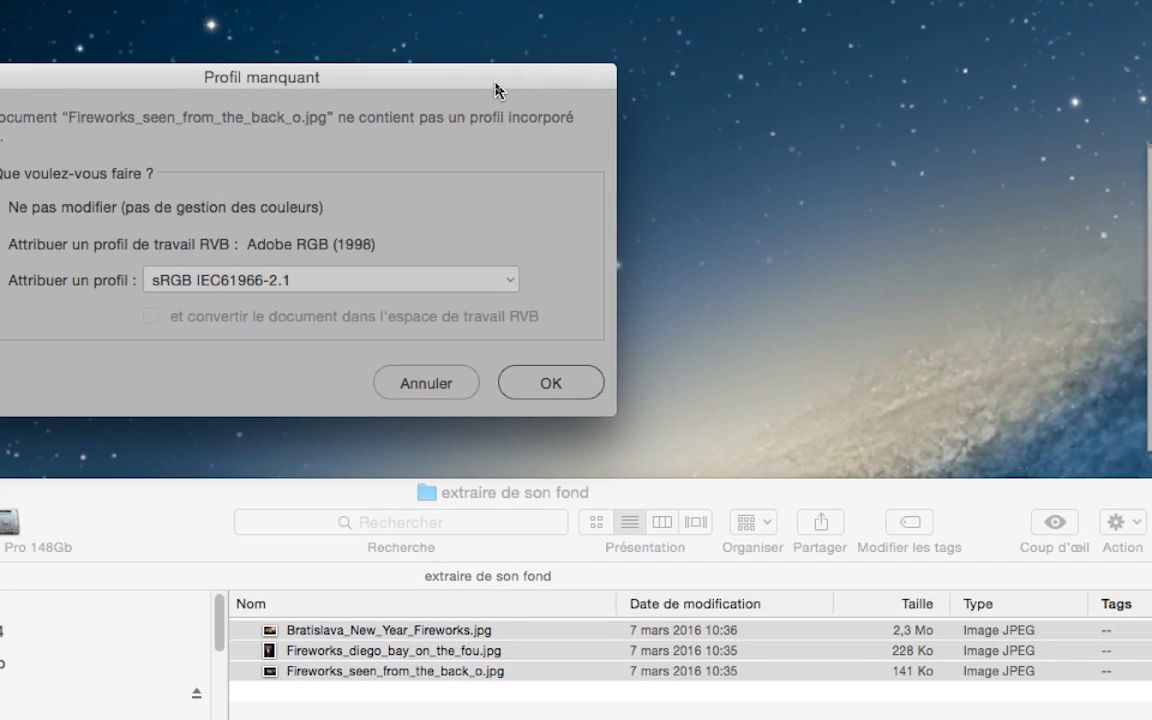
{"action": "left_click_drag", "start_coordinate": [497, 90], "coordinate": [607, 90]}
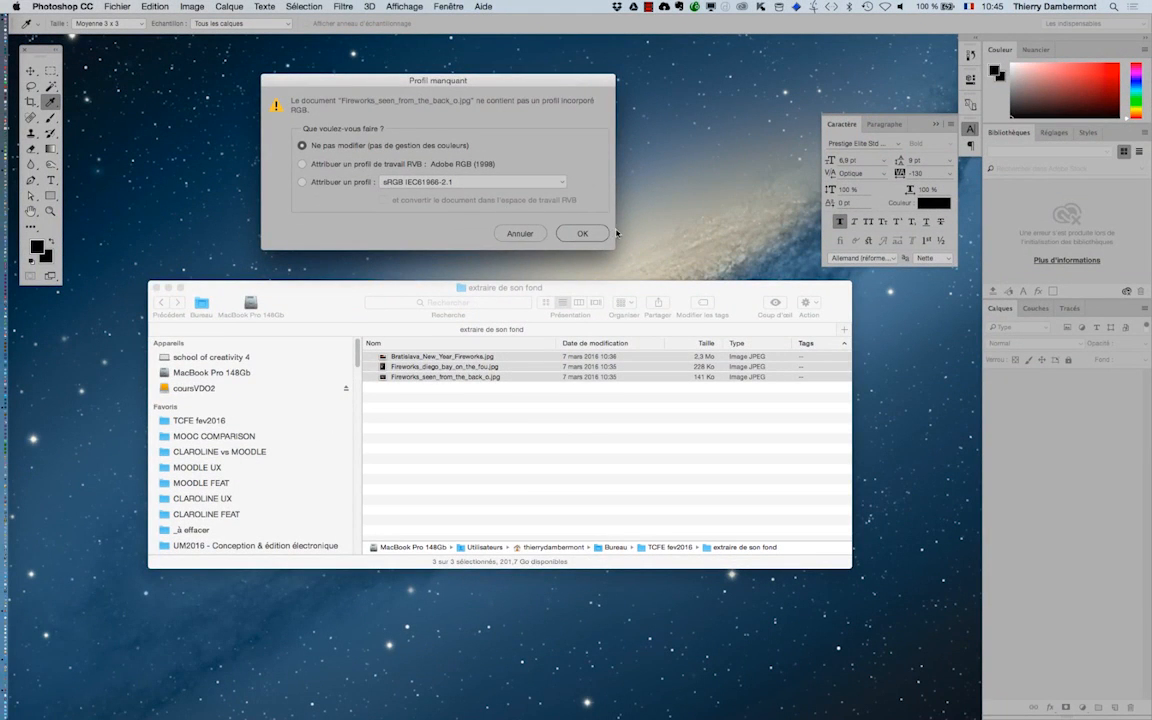
{"action": "left_click", "coordinate": [771, 367]}
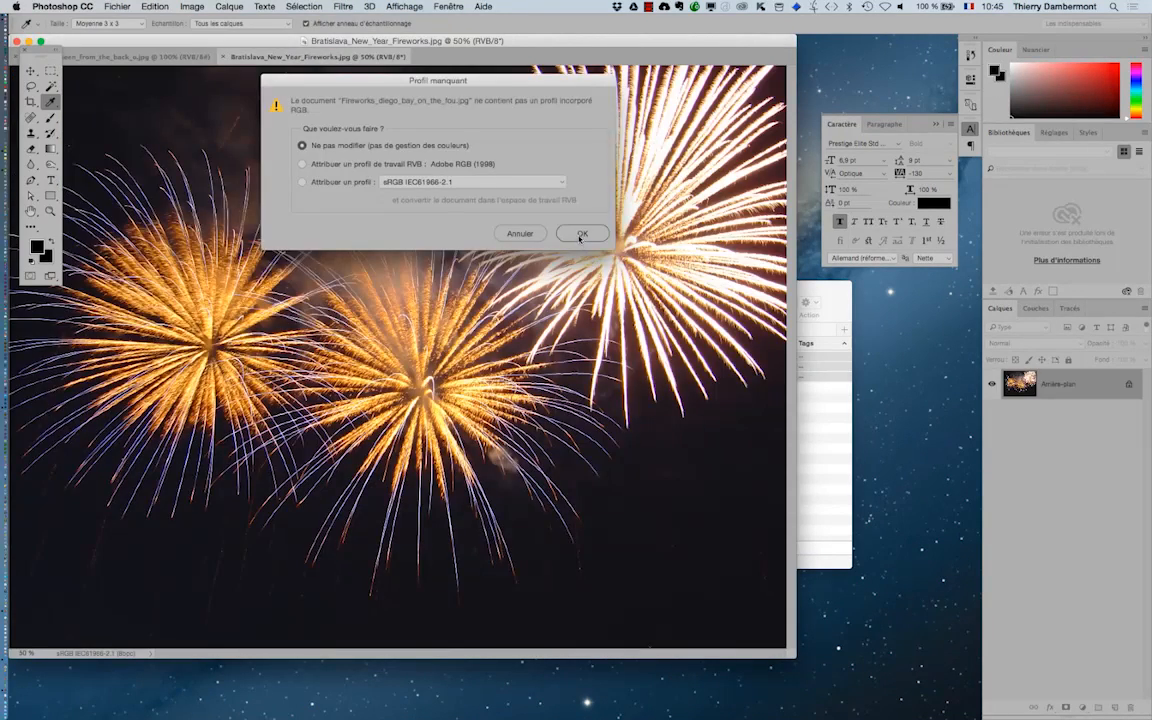
{"action": "left_click", "coordinate": [587, 233]}
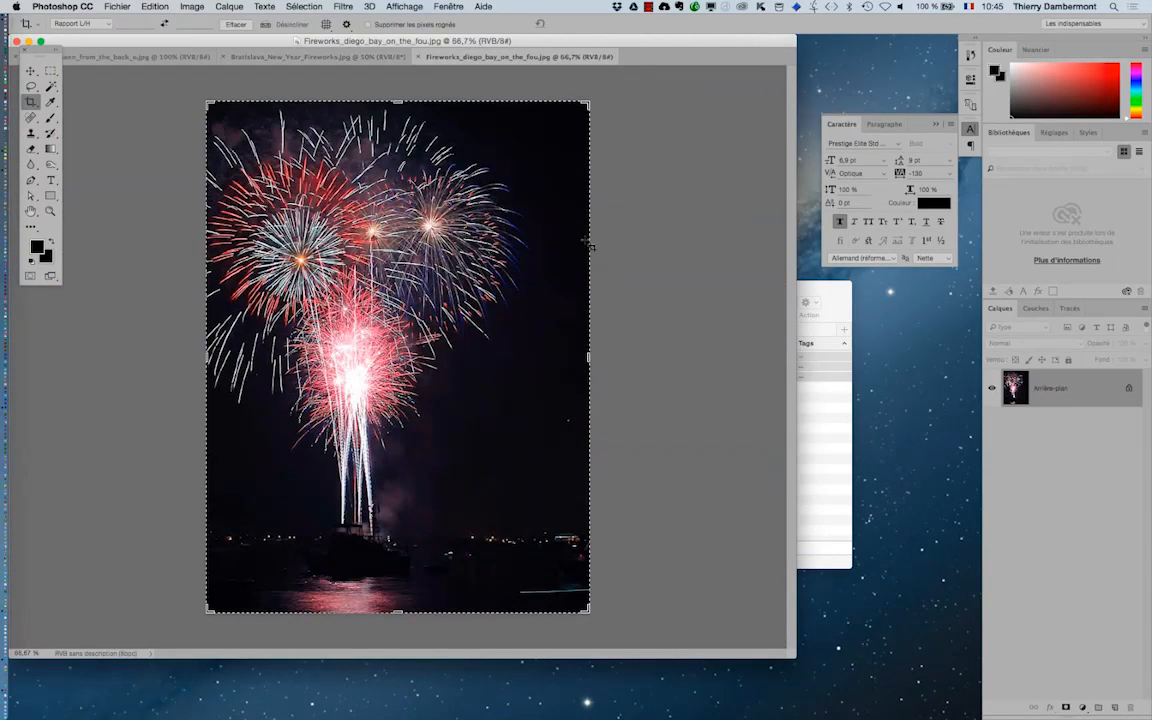
Activate the Move tool, change to full-screen mode with the menu bar and bring up Fireworks_seen_from_the_back_o.jpg.
{"action": "left_click", "coordinate": [31, 70]}
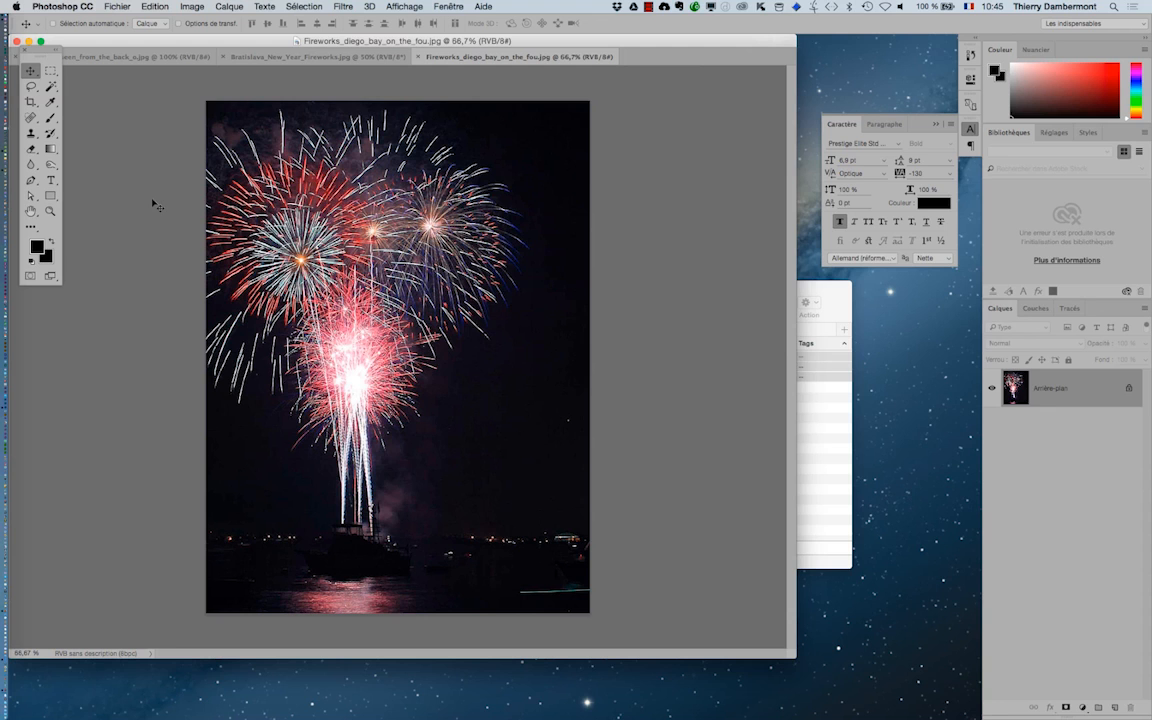
{"action": "key", "text": "f"}
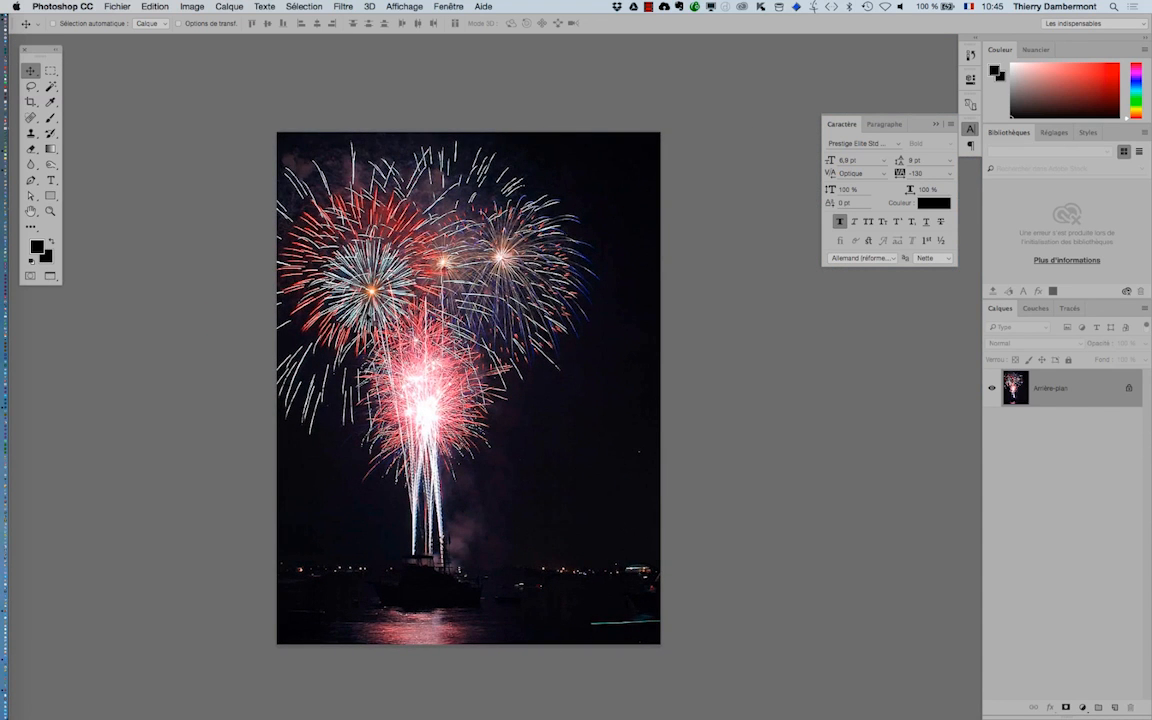
{"action": "key", "text": "ctrl+Tab"}
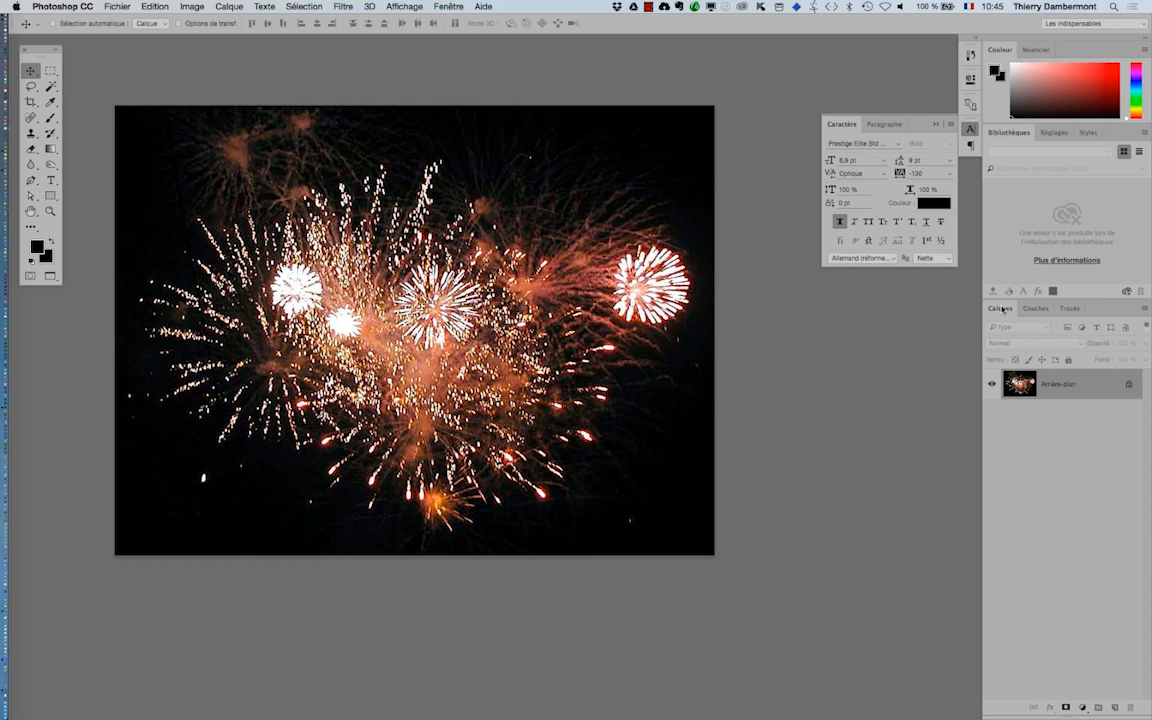
Float the Channels panel beside the image, enlarged to list all channels, with the Character and Layers panels hidden.
{"action": "left_click", "coordinate": [842, 118]}
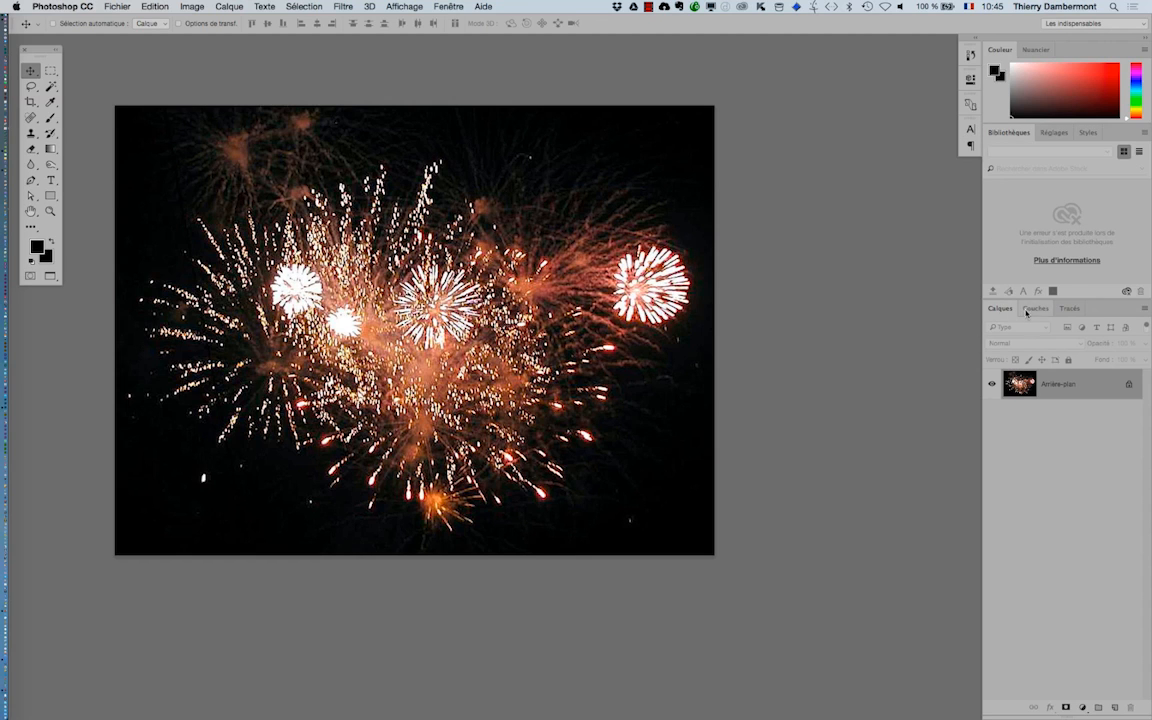
{"action": "left_click_drag", "start_coordinate": [1000, 308], "coordinate": [780, 180]}
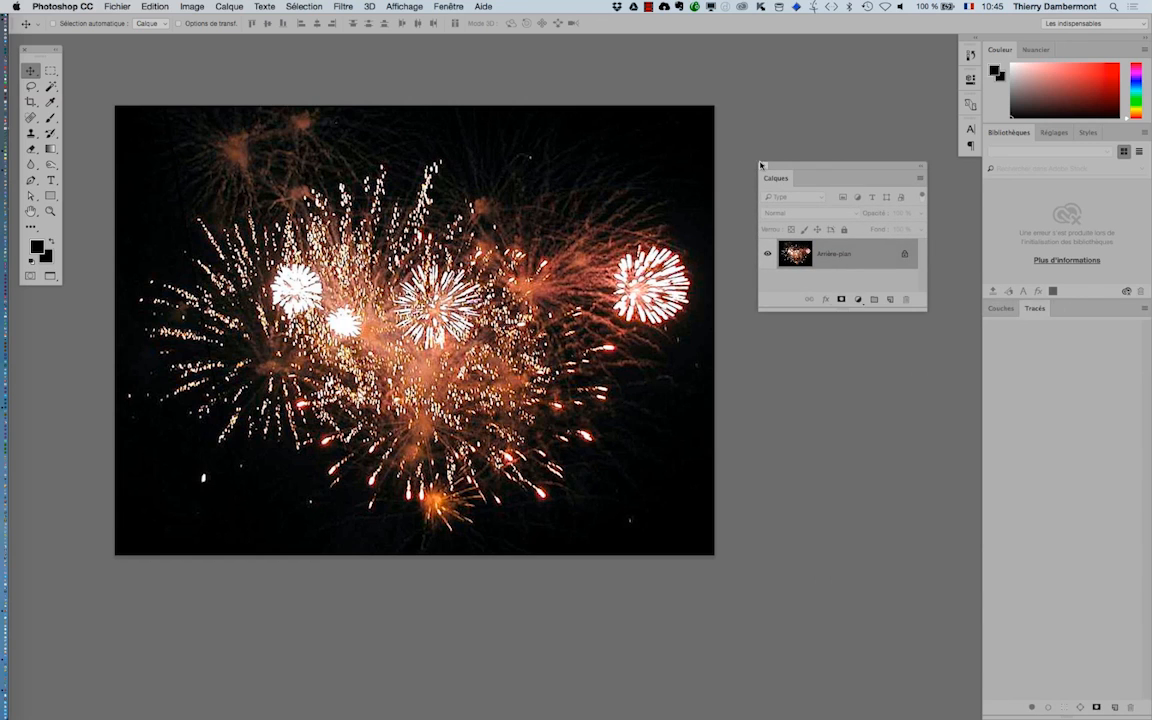
{"action": "key", "text": "F7"}
{"action": "left_click_drag", "start_coordinate": [1001, 308], "coordinate": [752, 108]}
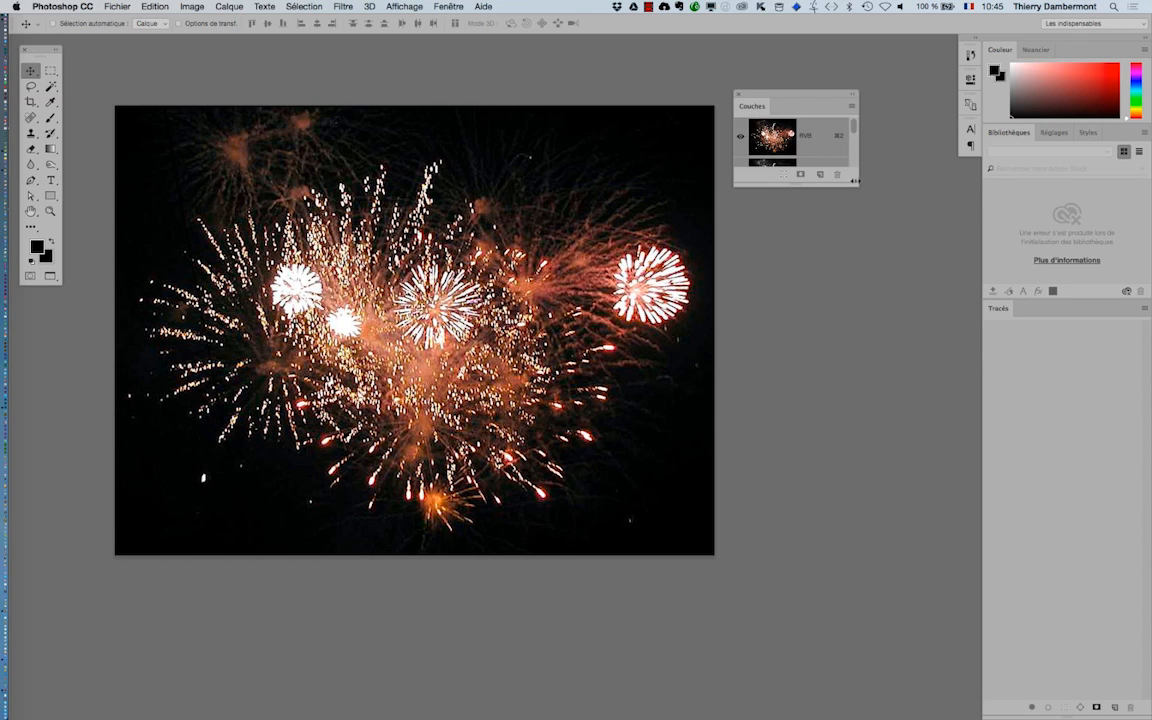
{"action": "left_click_drag", "start_coordinate": [857, 184], "coordinate": [918, 388]}
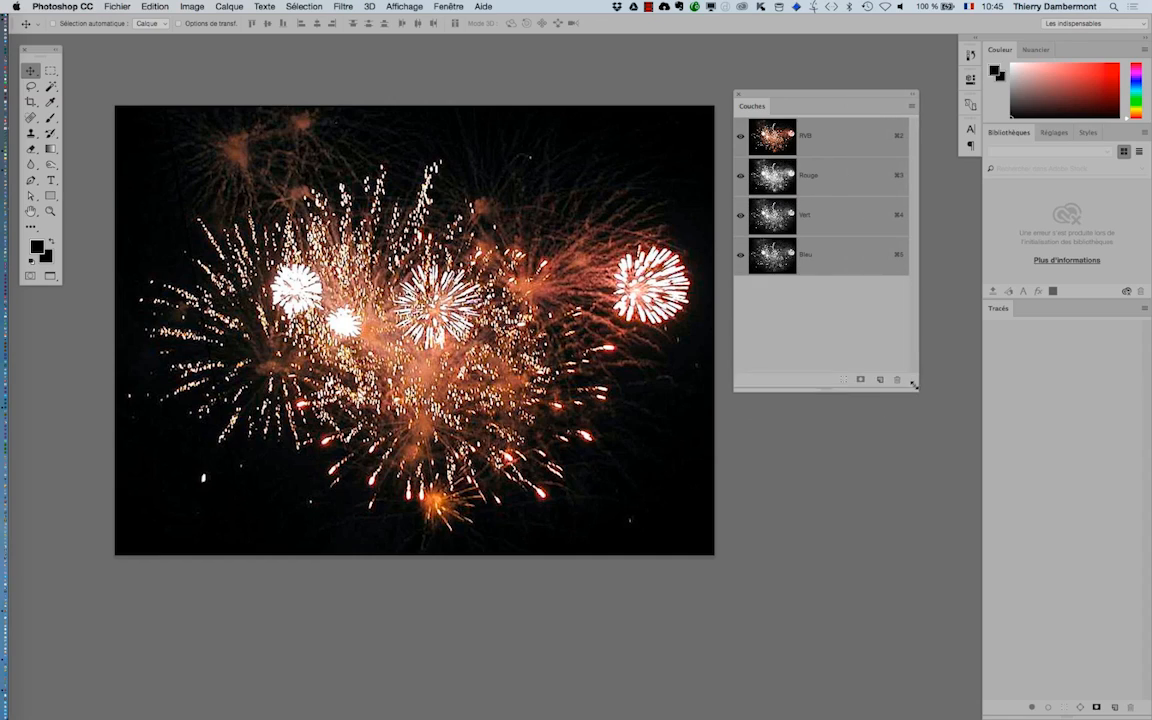
Compare the Red, Green and Blue channels of the orange fireworks image one by one for contrast, ending on Red.
{"action": "left_click", "coordinate": [827, 183]}
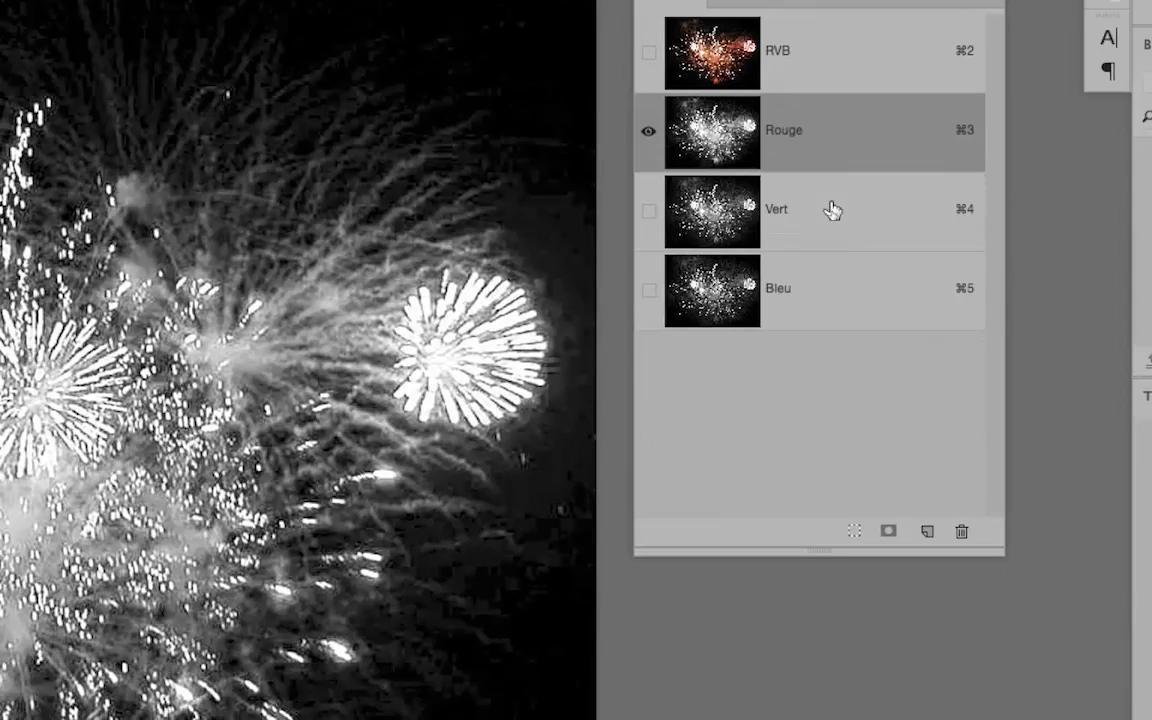
{"action": "left_click", "coordinate": [830, 240]}
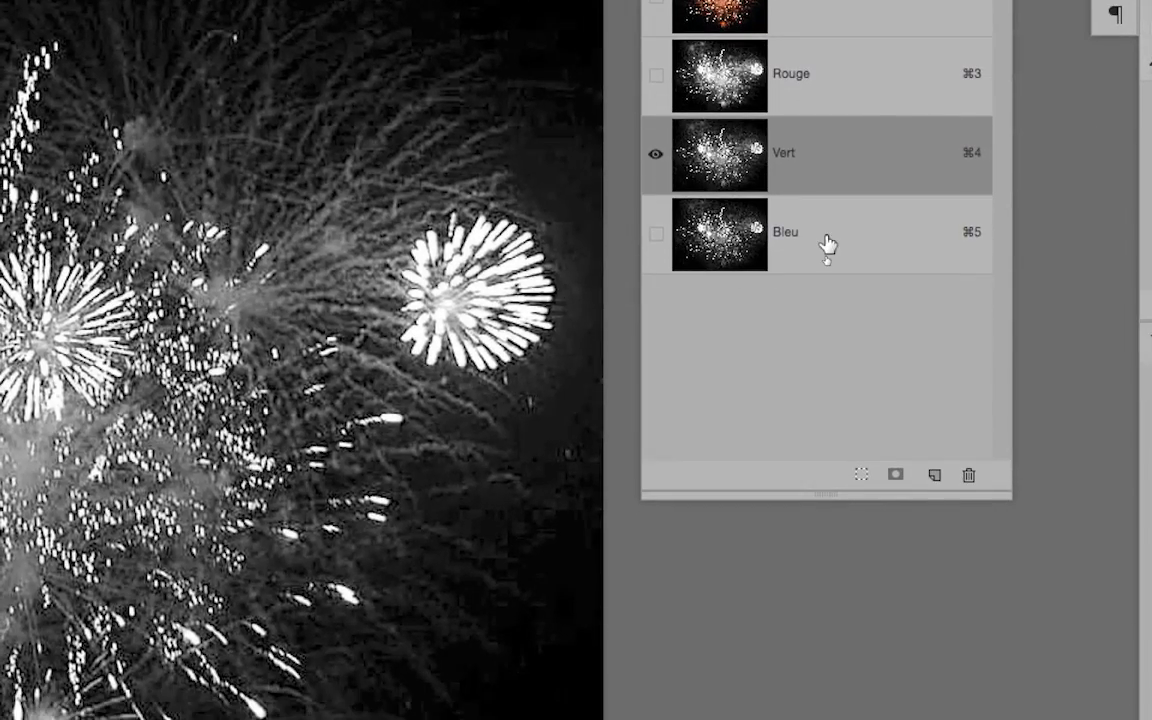
{"action": "left_click", "coordinate": [828, 245]}
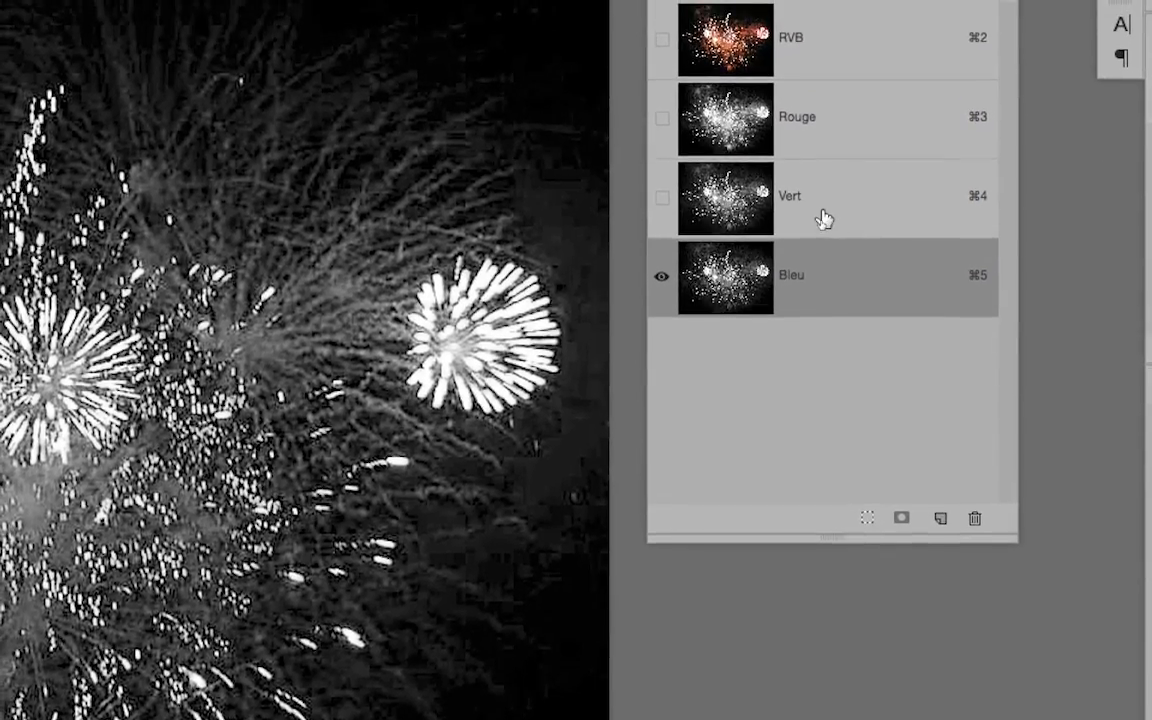
{"action": "left_click", "coordinate": [818, 165]}
{"action": "left_click", "coordinate": [821, 188]}
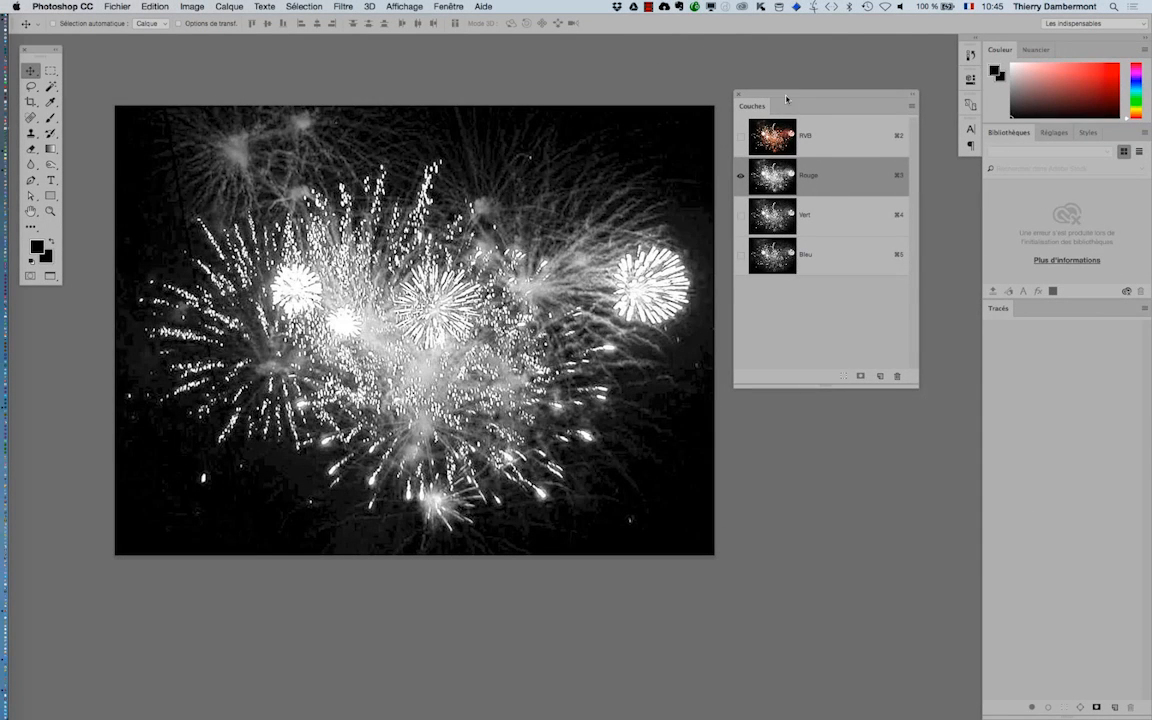
{"action": "left_click_drag", "start_coordinate": [785, 97], "coordinate": [797, 95]}
{"action": "left_click", "coordinate": [811, 212]}
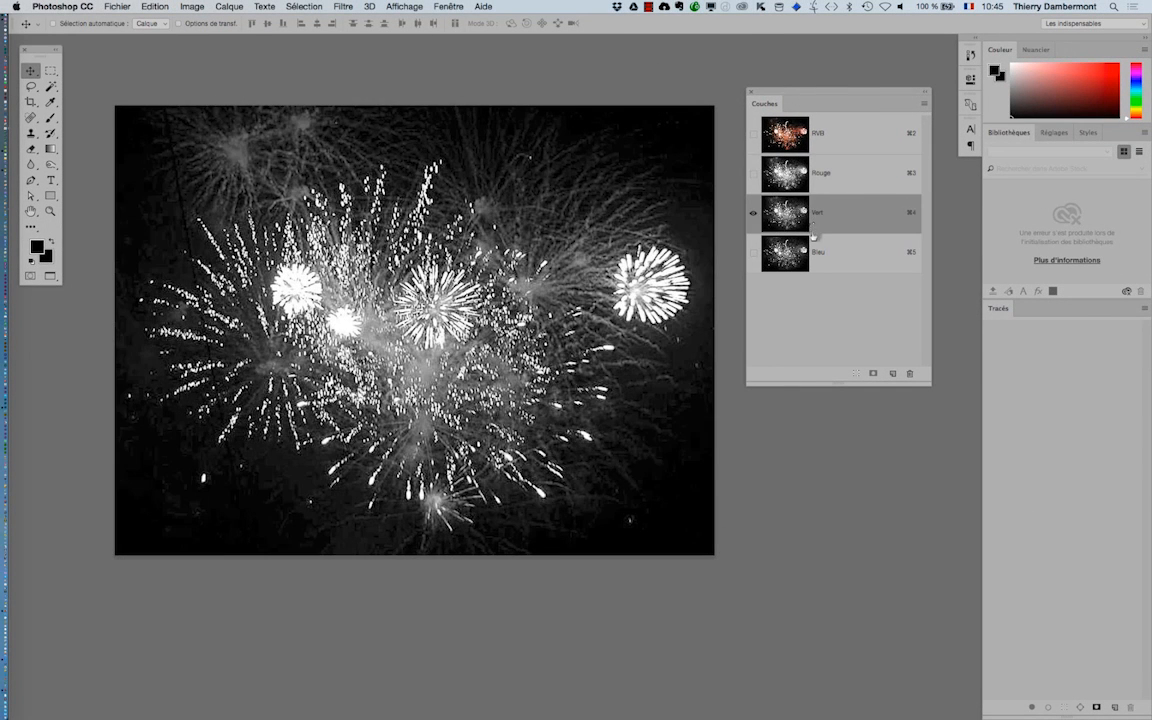
{"action": "left_click", "coordinate": [813, 250]}
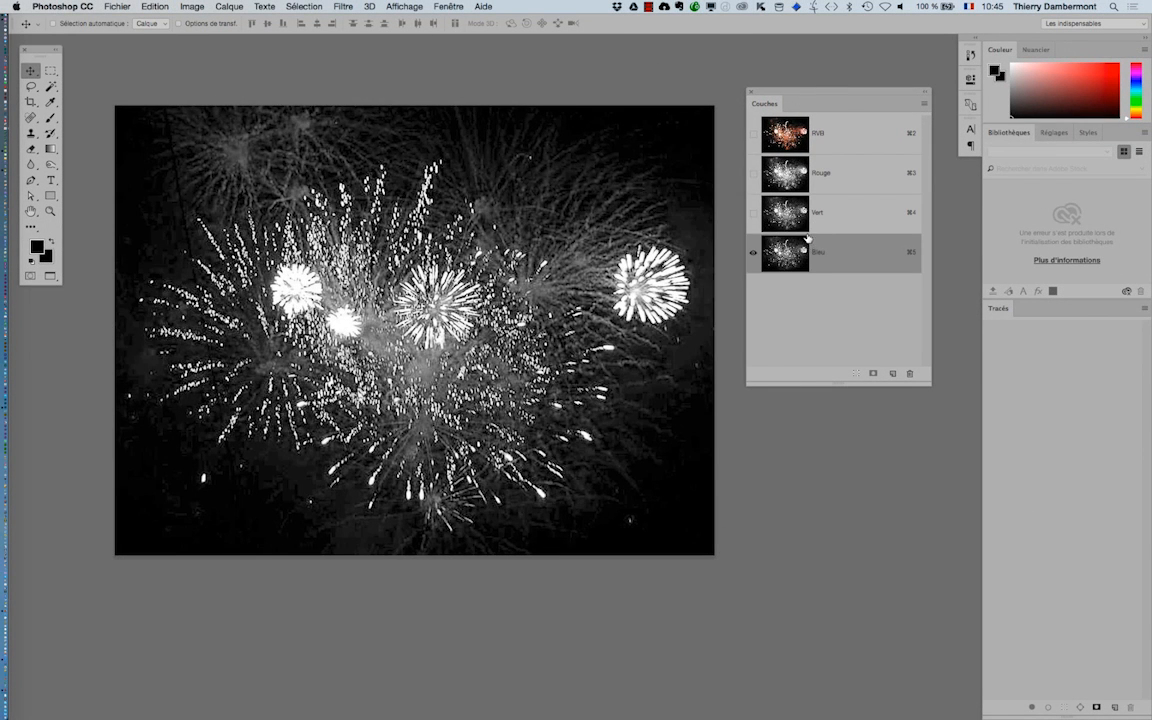
{"action": "left_click", "coordinate": [802, 220]}
{"action": "key", "text": "super+3"}
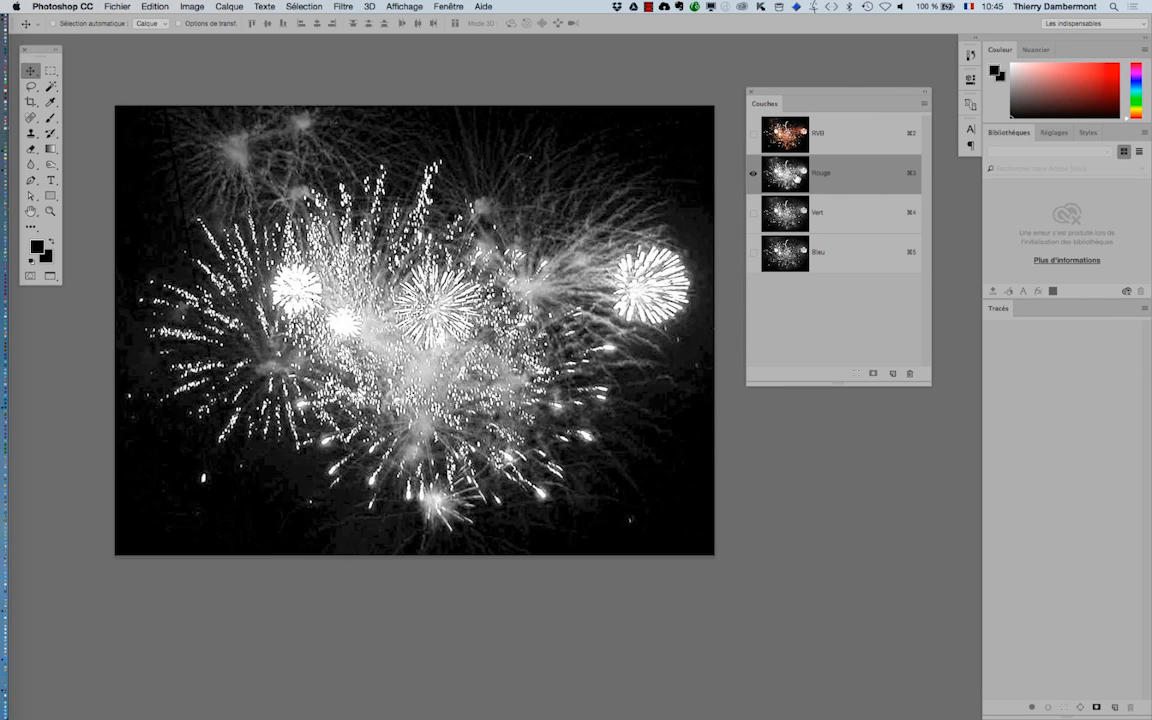
{"action": "key", "text": "super+4"}
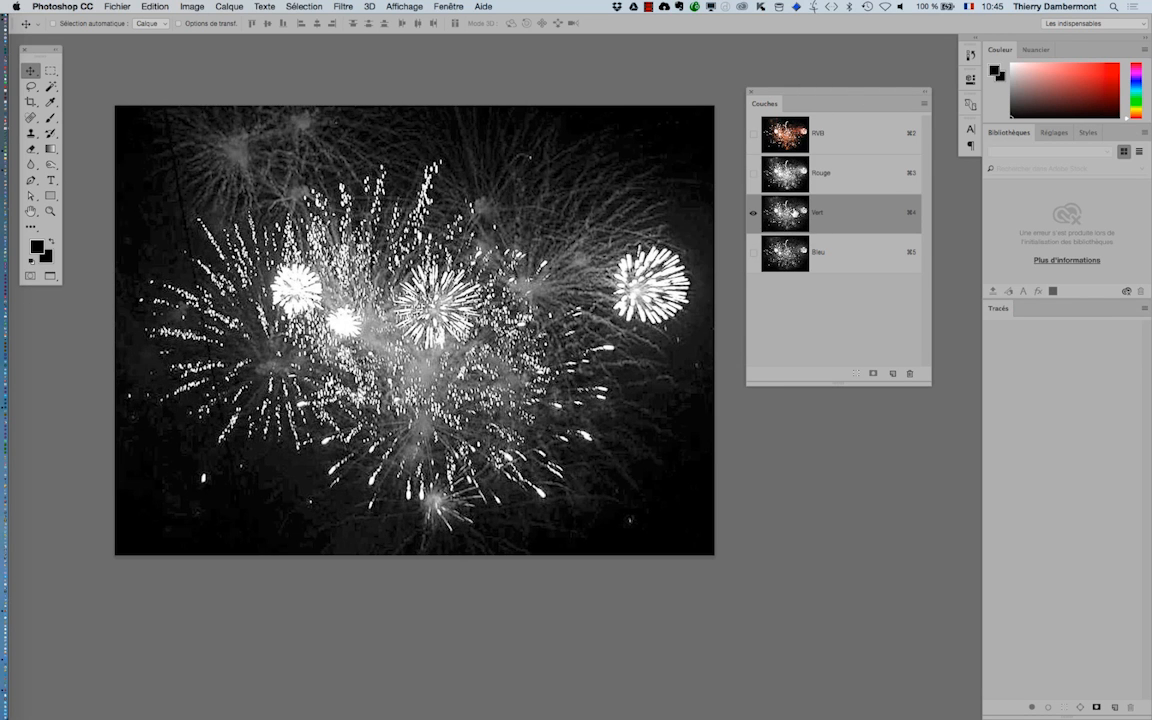
{"action": "key", "text": "super+3"}
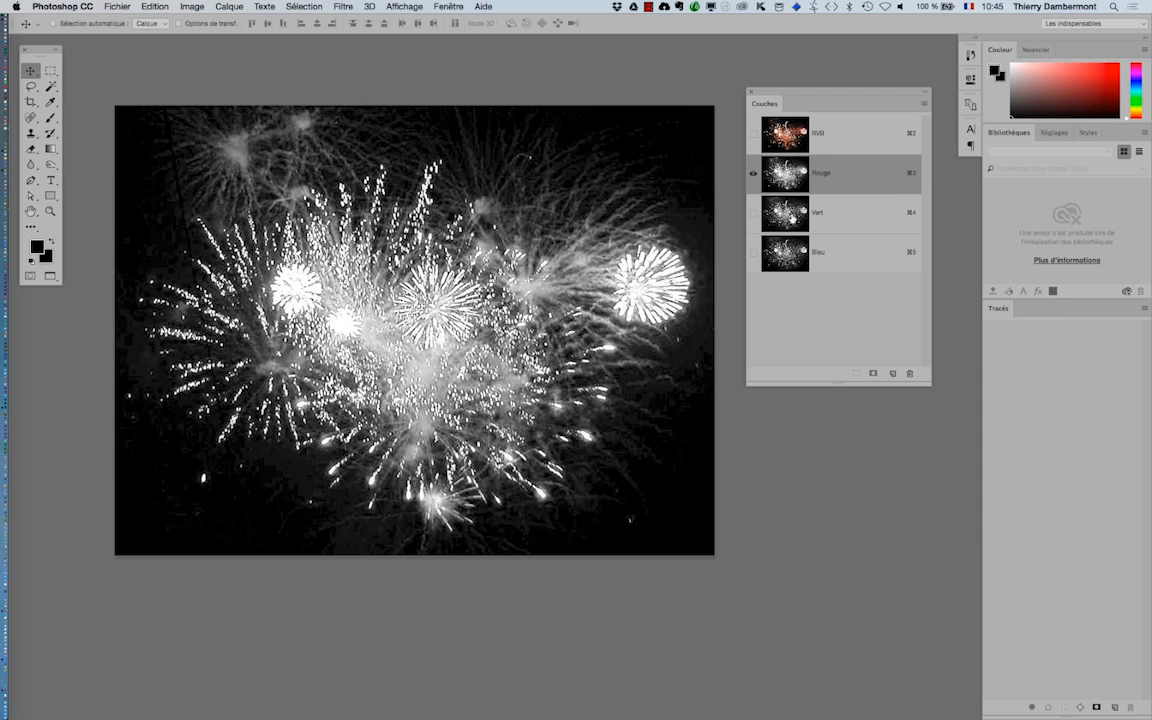
{"action": "key", "text": "super+4"}
{"action": "key", "text": "super+5"}
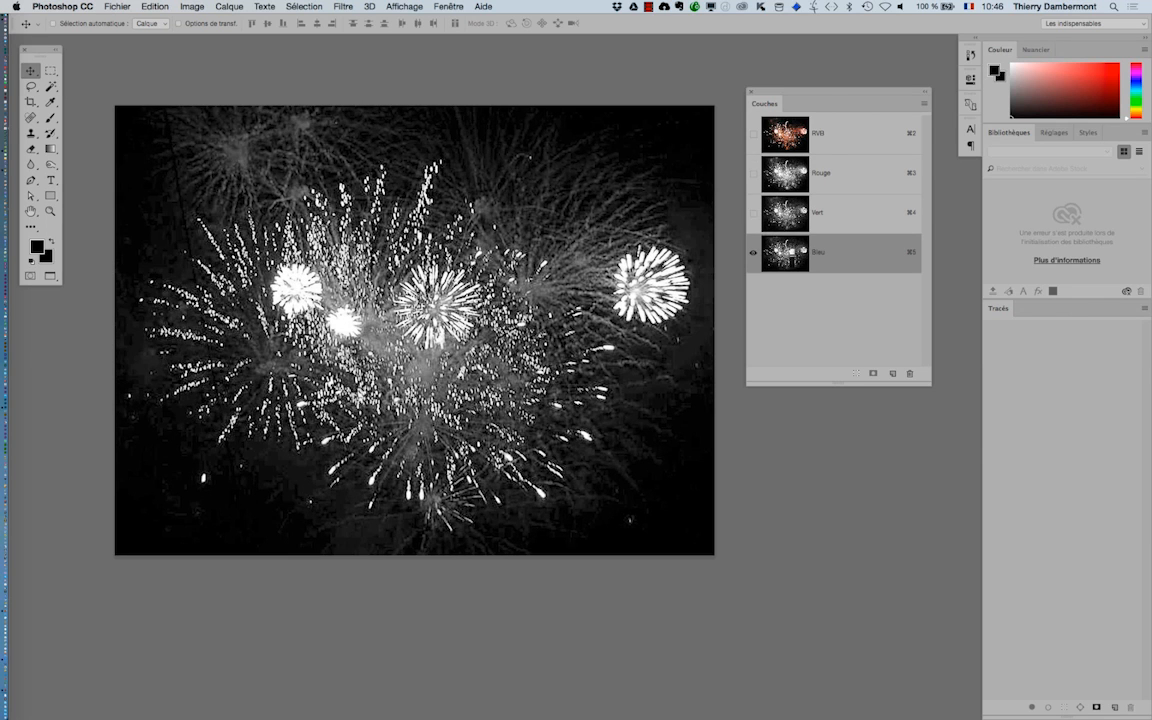
{"action": "key", "text": "super+4"}
{"action": "key", "text": "super+3"}
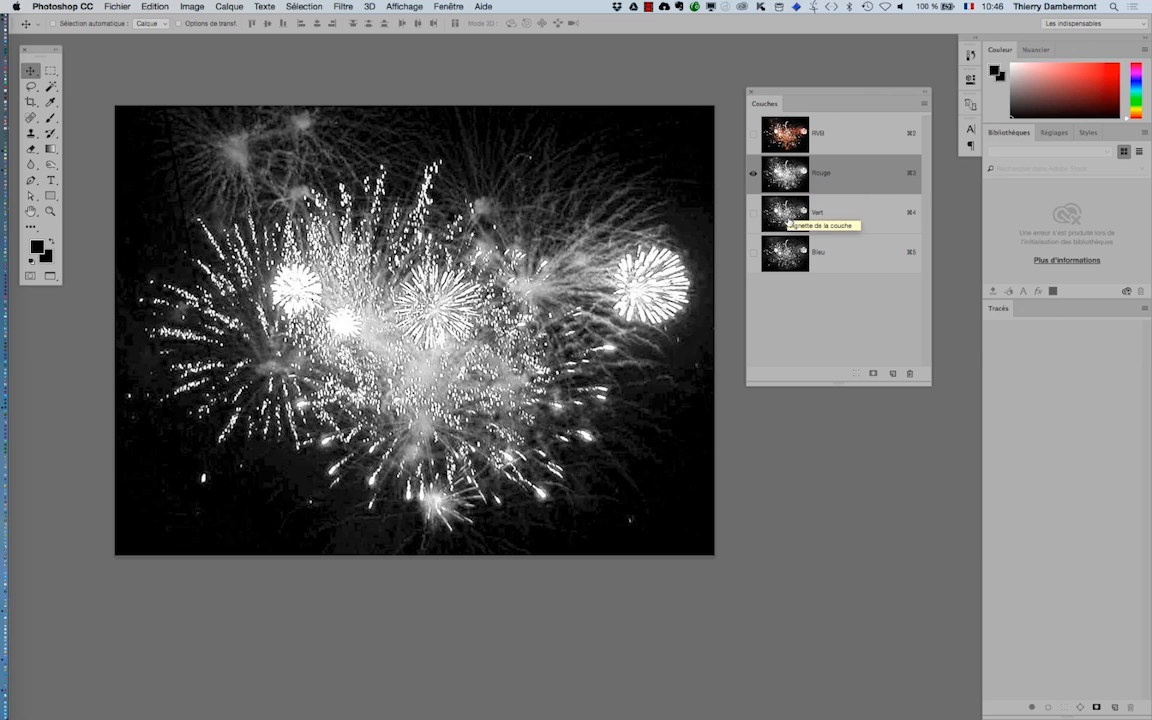
{"action": "key", "text": "super+4"}
{"action": "key", "text": "super+5"}
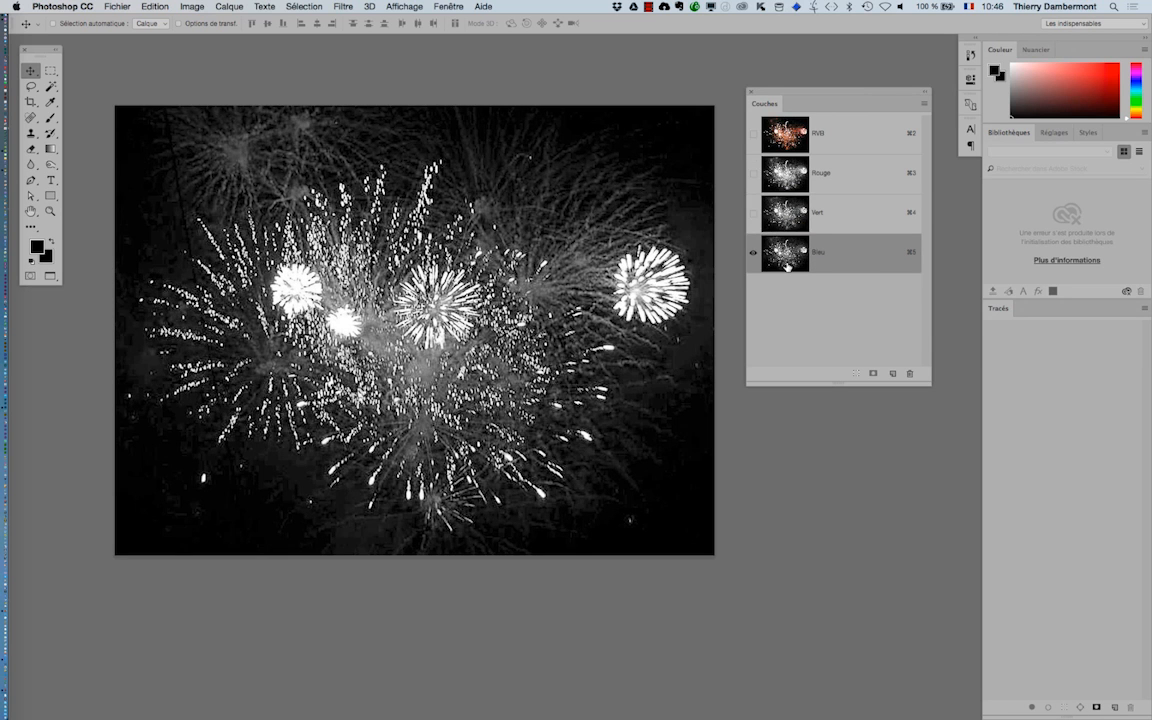
{"action": "left_click", "coordinate": [782, 183]}
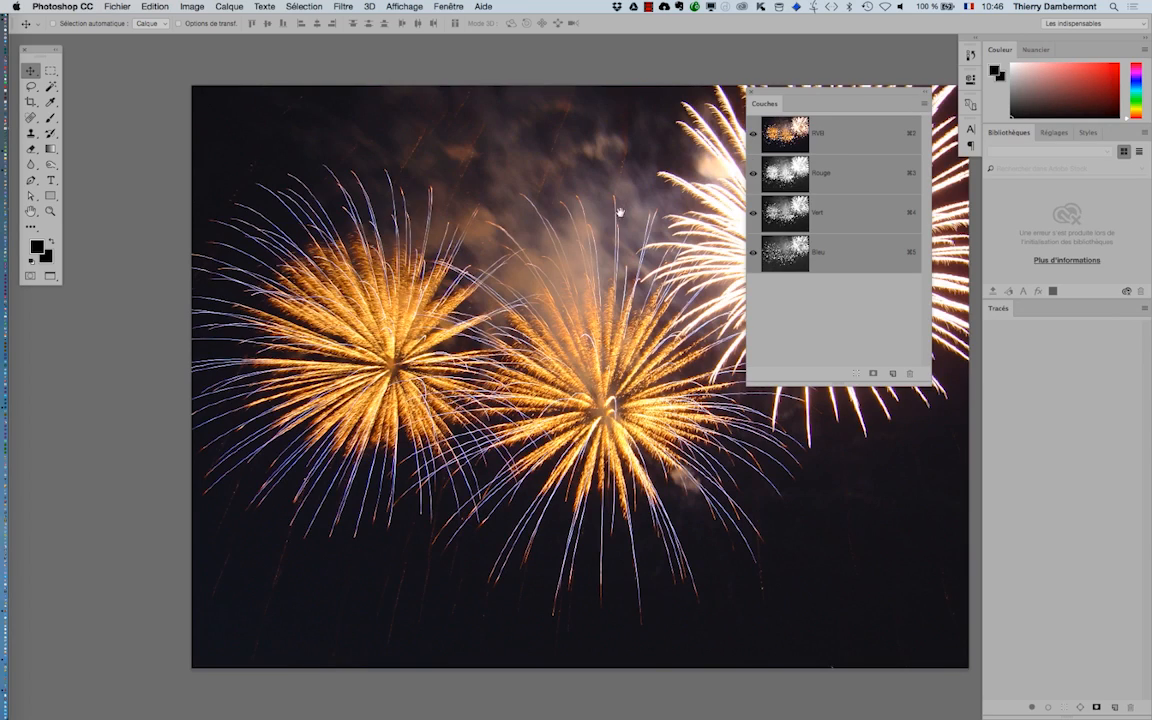
Compare the Red, Green and Blue channels of the Bratislava fireworks image, ending on Green.
{"action": "key", "text": "super+minus"}
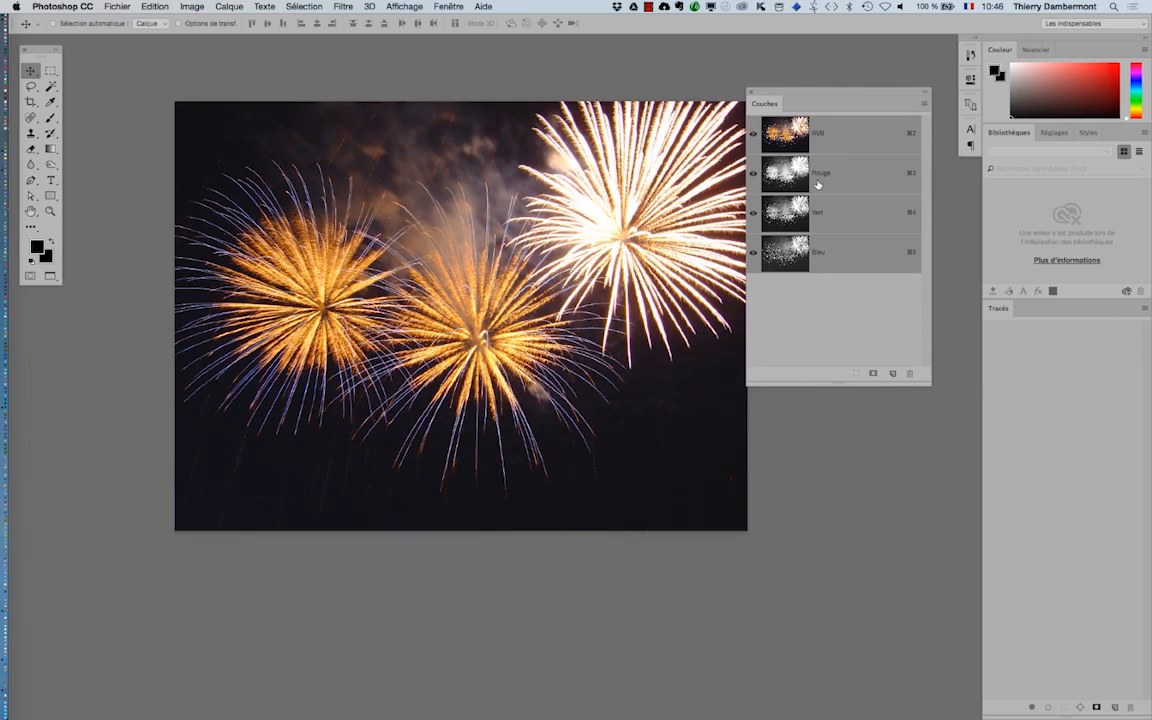
{"action": "left_click", "coordinate": [790, 173]}
{"action": "left_click", "coordinate": [828, 222]}
{"action": "left_click", "coordinate": [830, 262]}
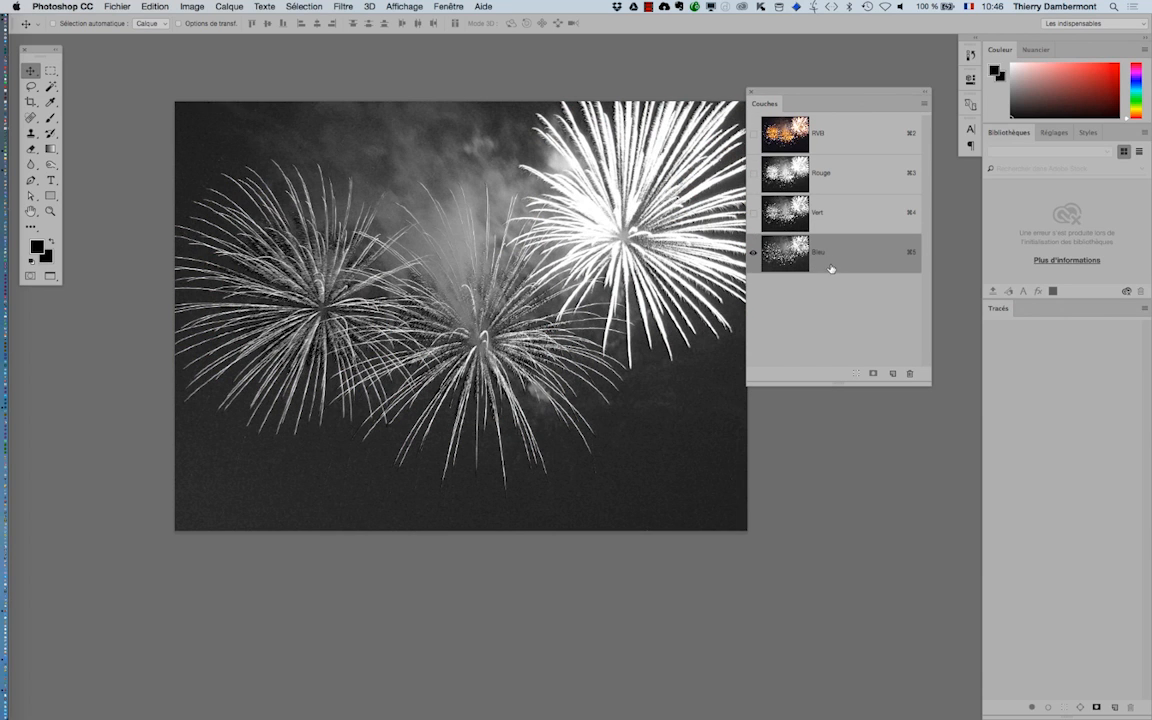
{"action": "left_click", "coordinate": [832, 218]}
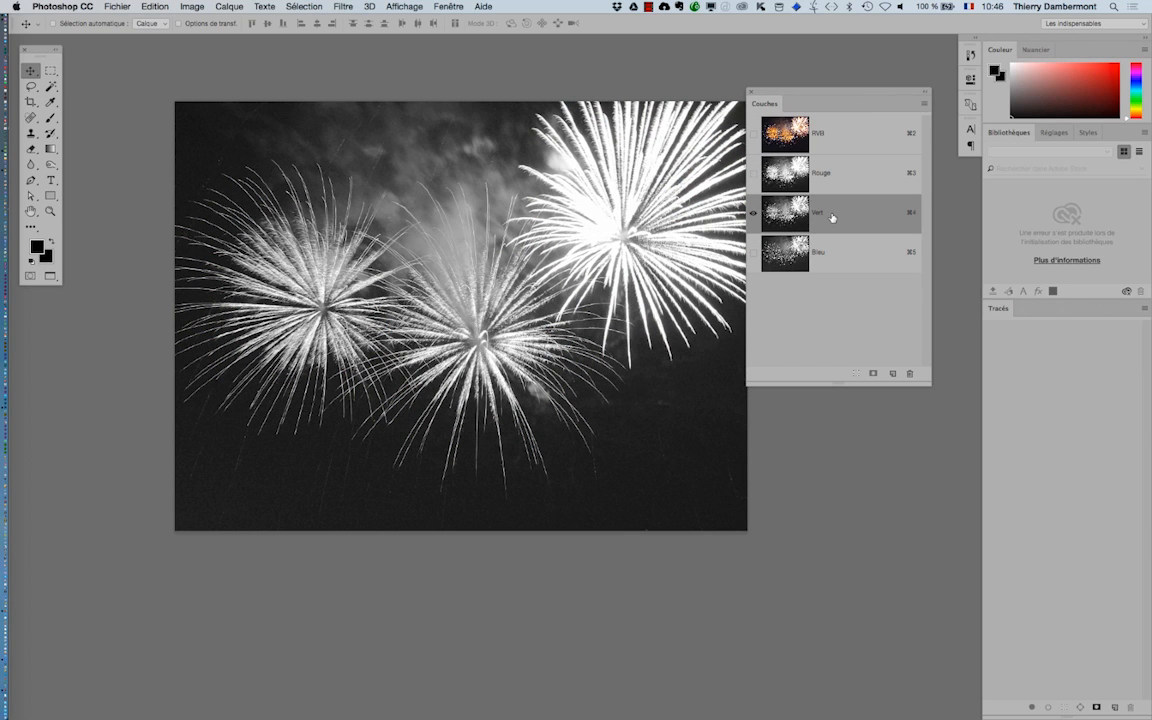
Compare the Red, Green and Blue channels of Fireworks_diego_bay_on_the_fou.jpg, ending on Red.
{"action": "key", "text": "ctrl+Tab"}
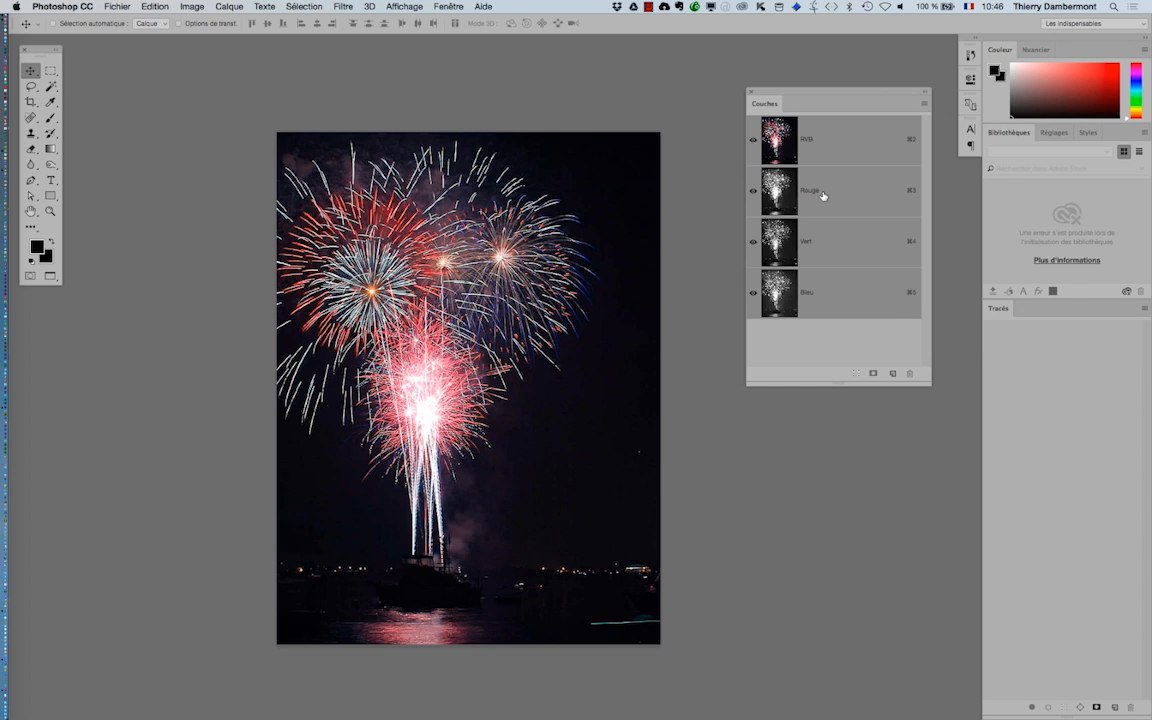
{"action": "left_click", "coordinate": [822, 195]}
{"action": "left_click", "coordinate": [820, 241]}
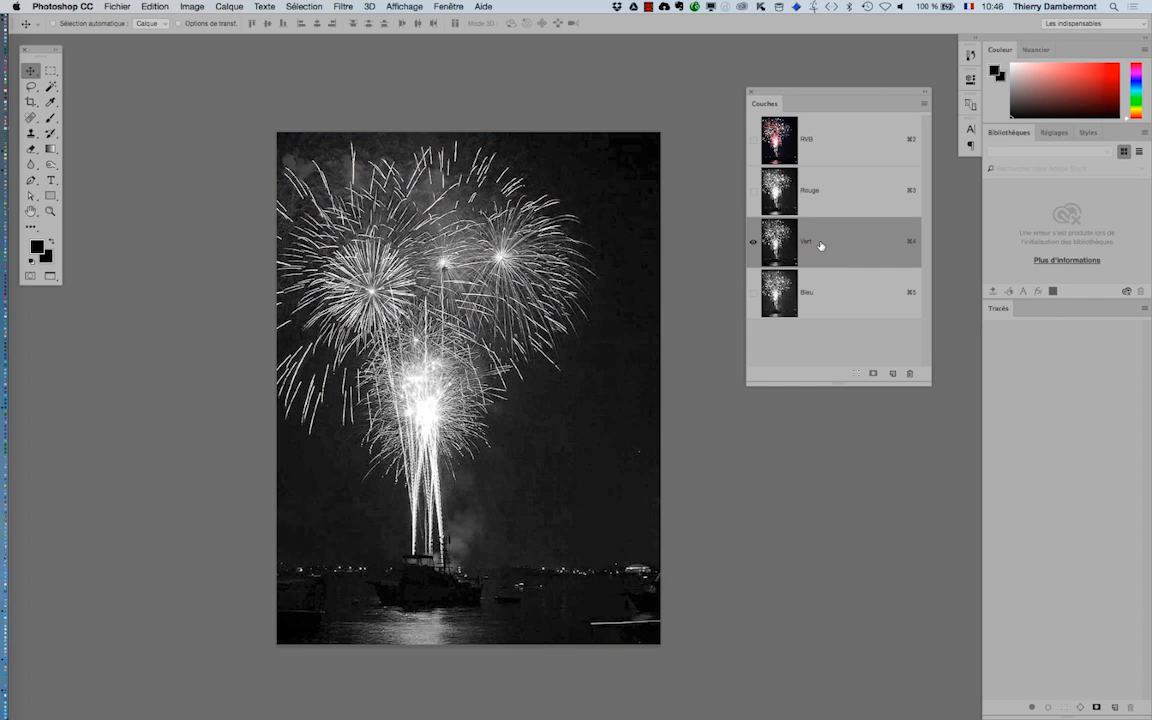
{"action": "left_click", "coordinate": [822, 293]}
{"action": "left_click", "coordinate": [818, 250]}
{"action": "left_click", "coordinate": [838, 190]}
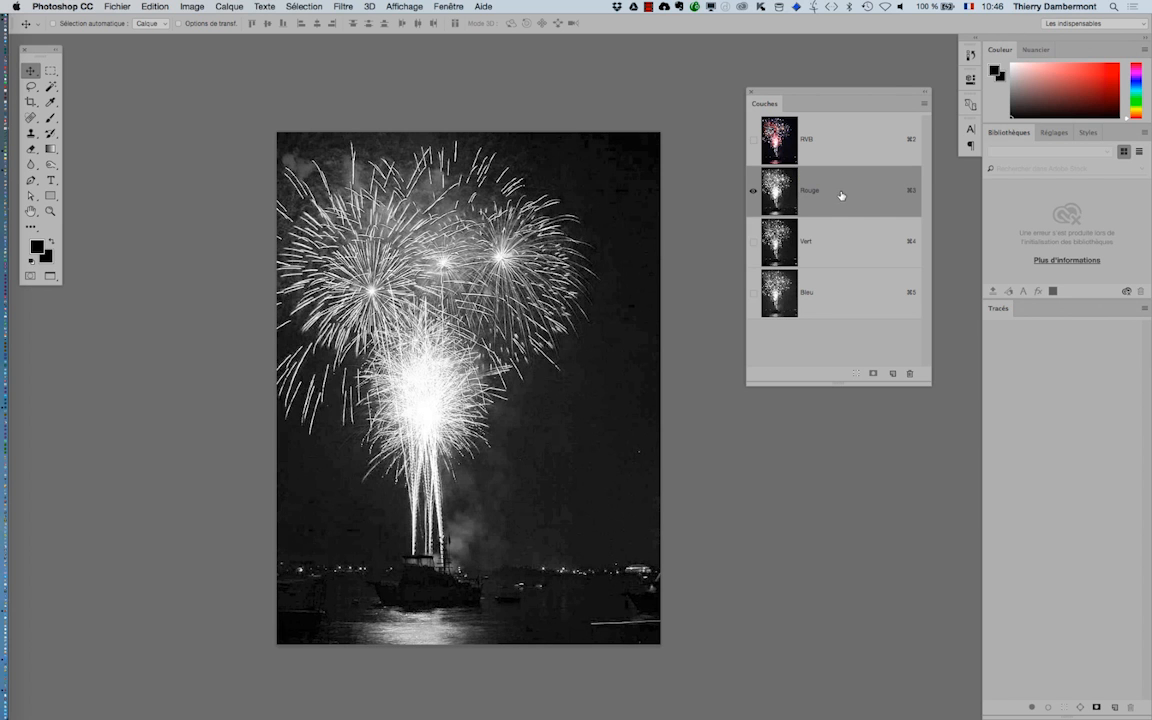
{"action": "left_click", "coordinate": [820, 236]}
{"action": "left_click", "coordinate": [834, 305]}
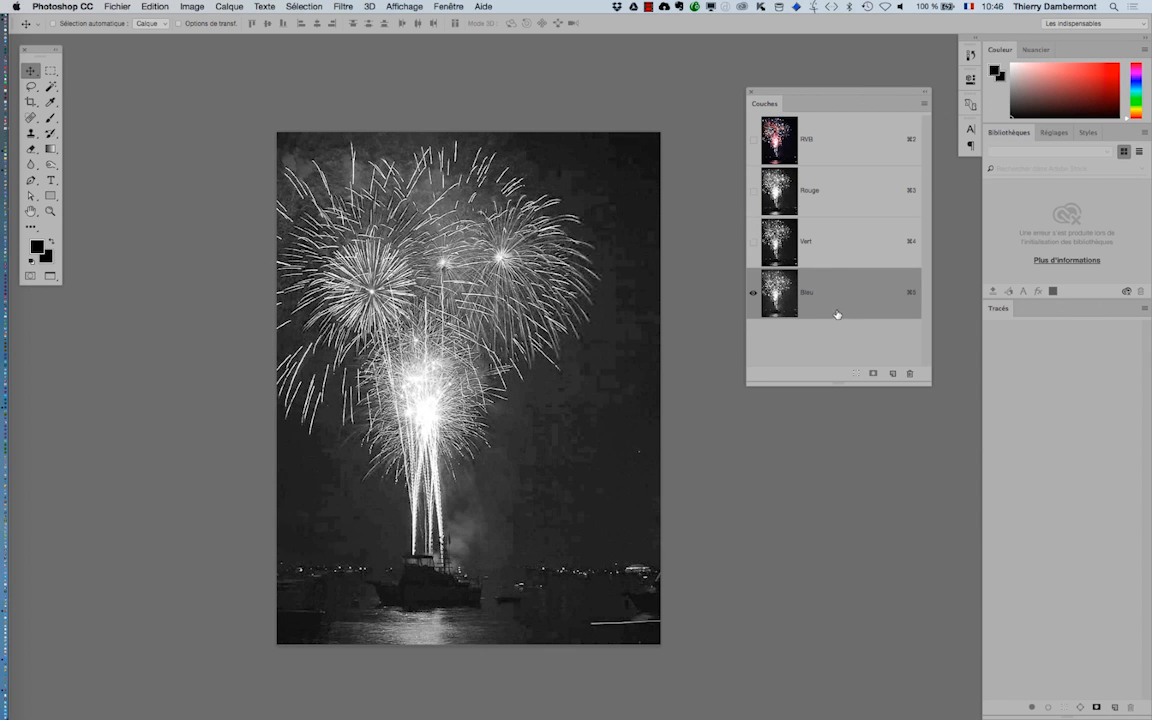
{"action": "left_click", "coordinate": [825, 201]}
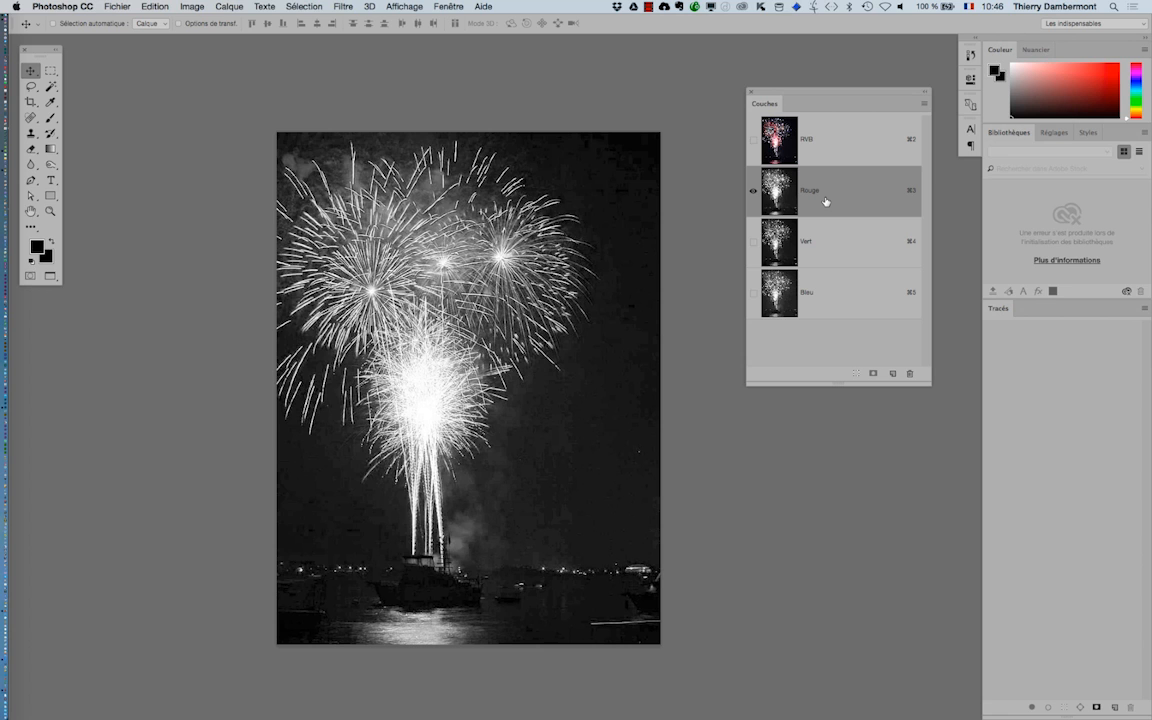
Return to the Bratislava fireworks image and display its full-colour RGB composite.
{"action": "key", "text": "ctrl+Tab"}
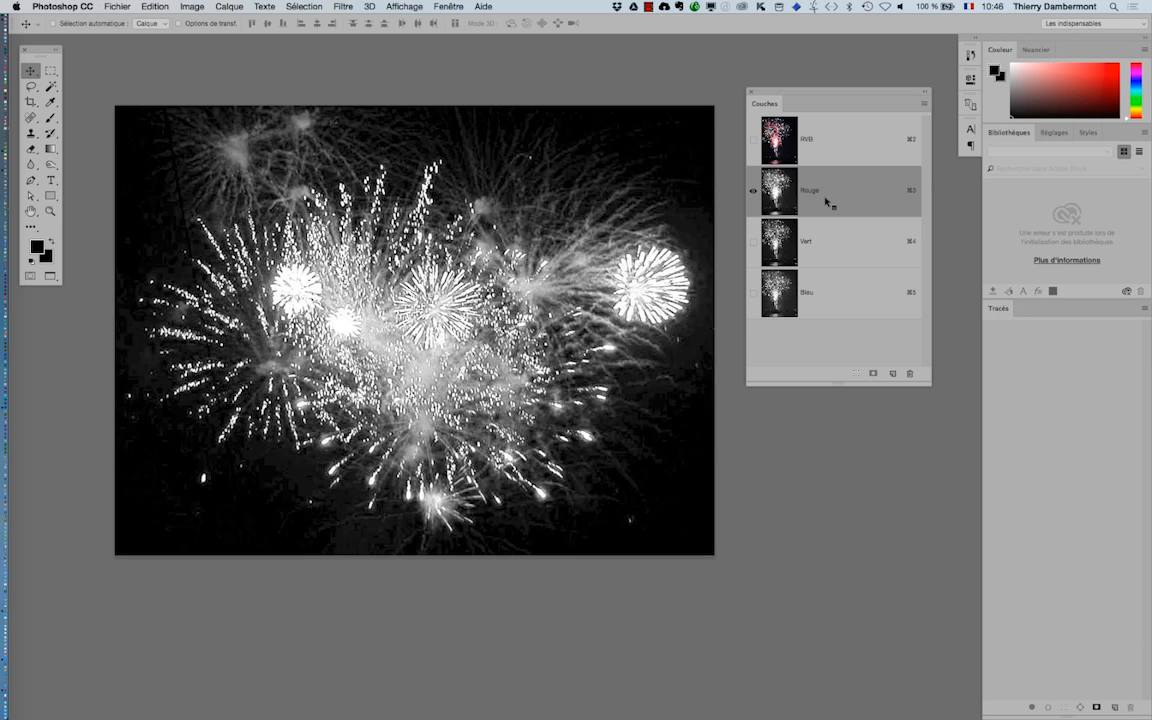
{"action": "key", "text": "ctrl+Tab"}
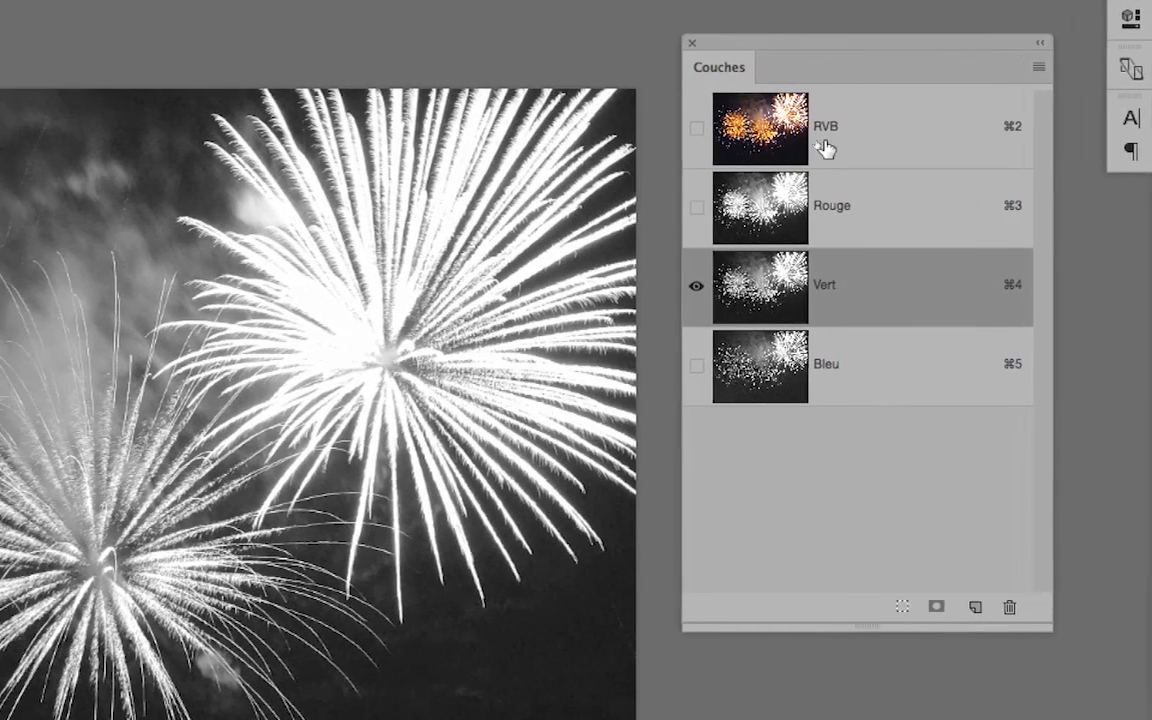
{"action": "left_click", "coordinate": [825, 148]}
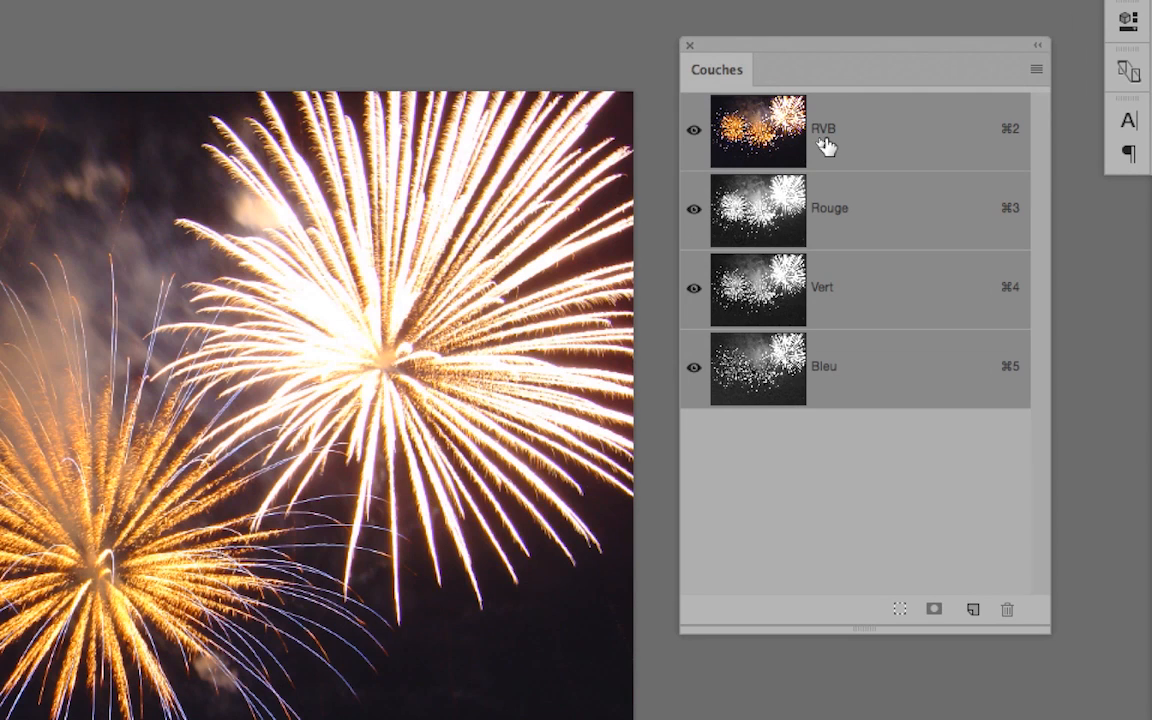